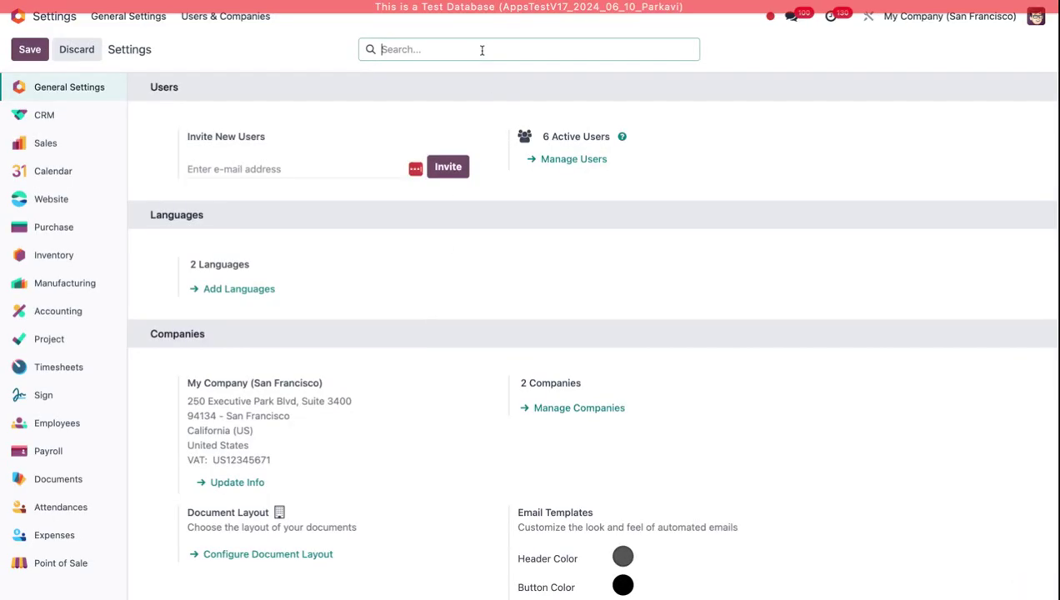
- Search the settings for "VEndor bill" to review the vendor bill approval request options
text(VEndor bill)
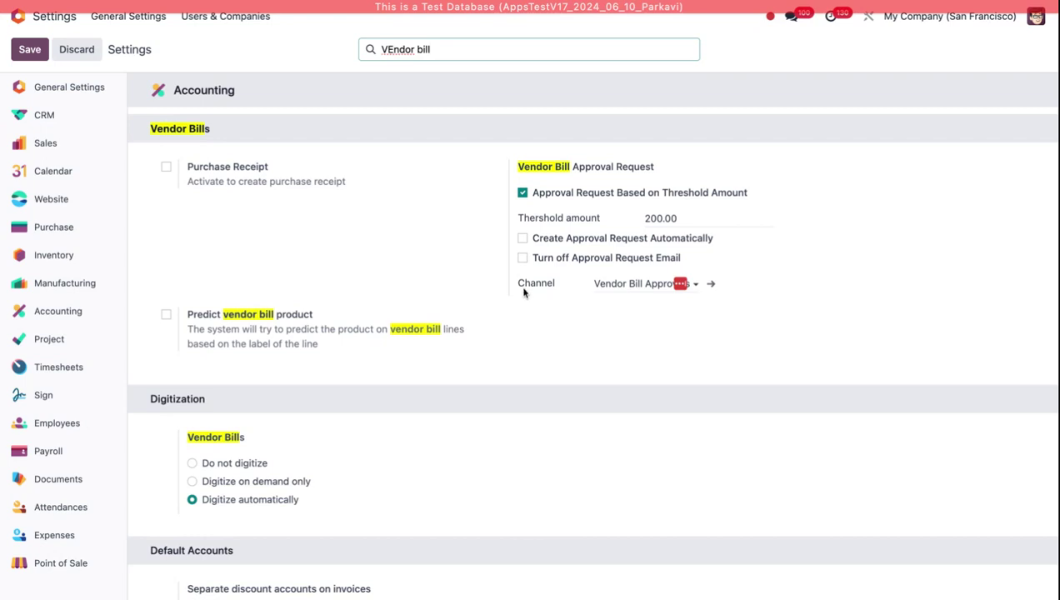
click(659, 317)
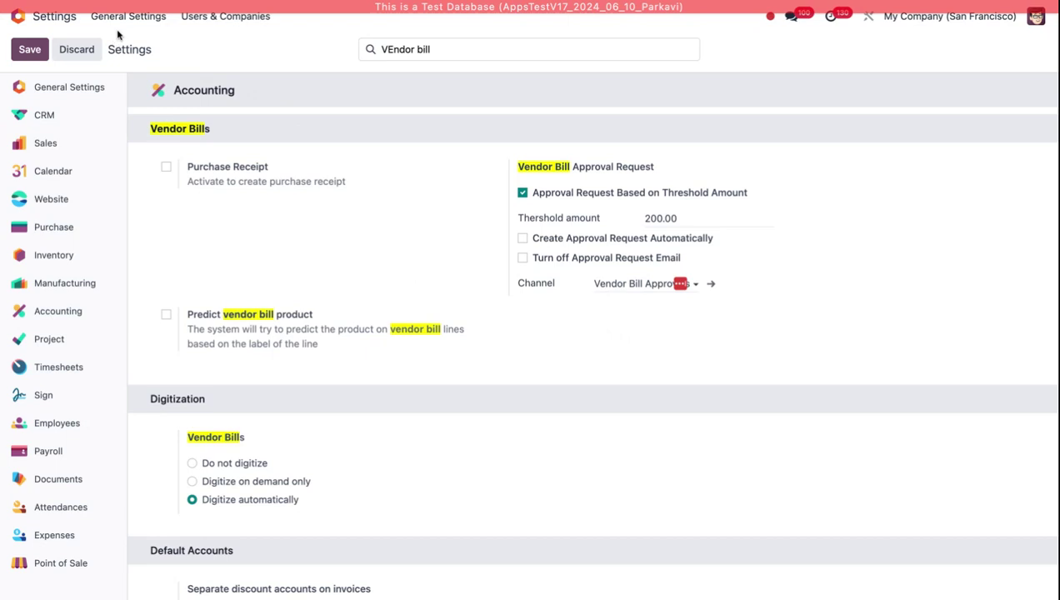
- Open the administrator's user record, remove its Payment Manager right and save the change
click(194, 18)
click(201, 42)
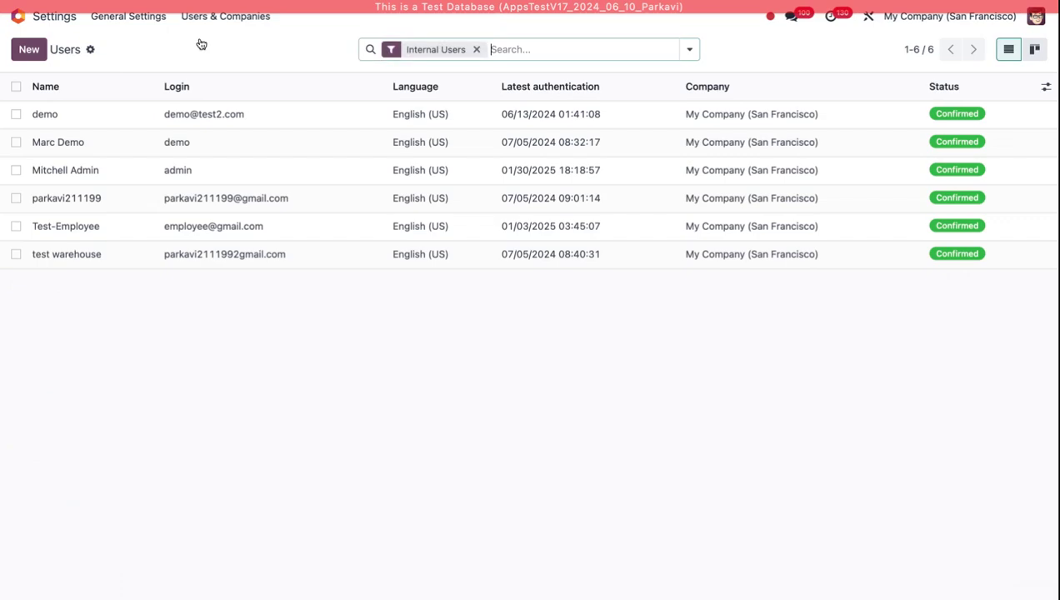
click(242, 175)
scroll(713, 229, down, 5)
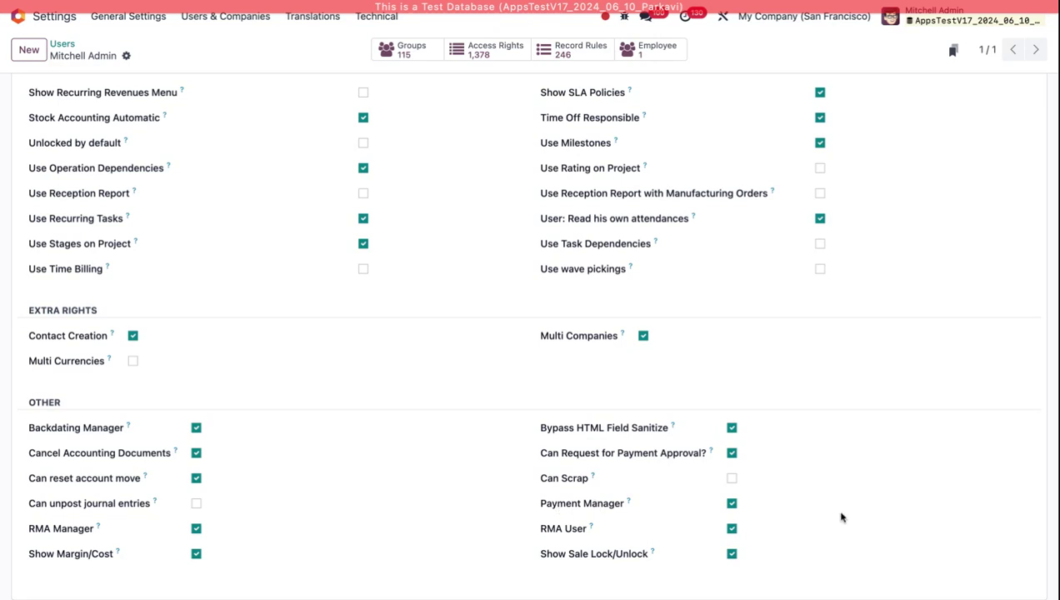
click(732, 505)
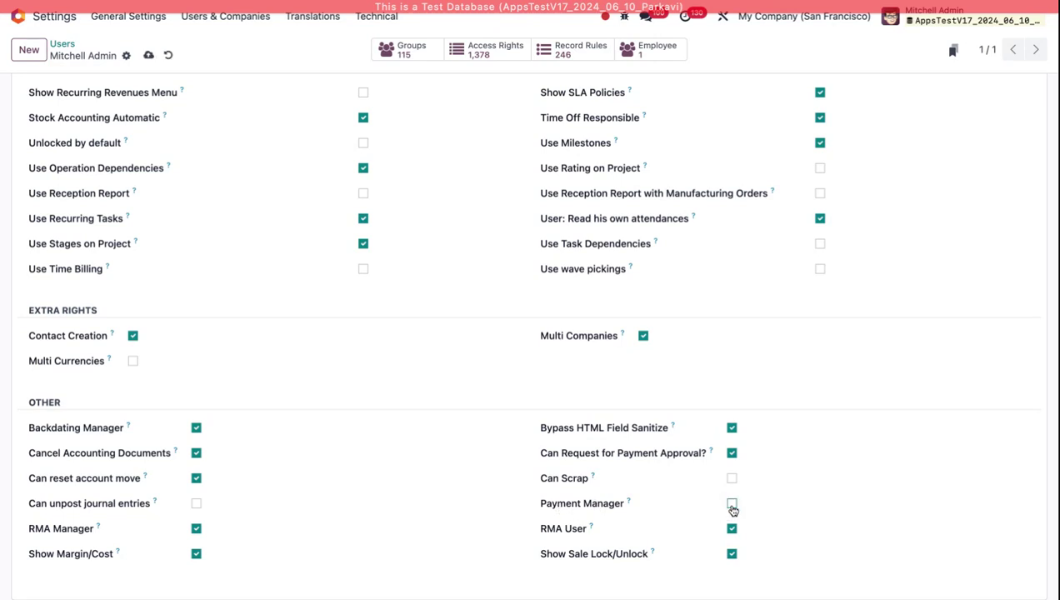
click(148, 55)
- Create a new vendor bill in Accounting for Wood Corner with bill date 01/31/2025
key(alt+h)
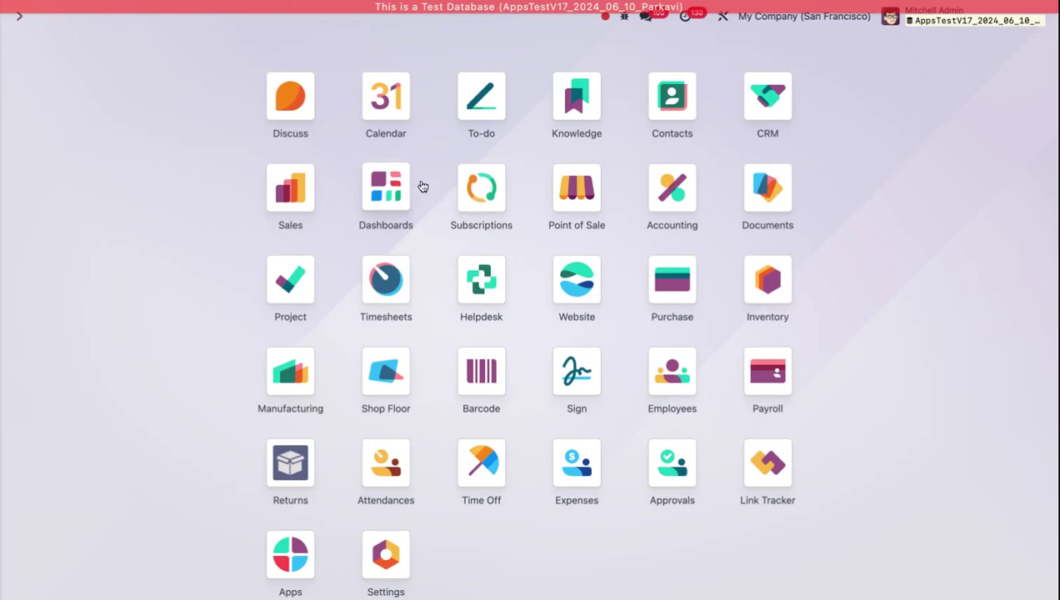
click(665, 206)
click(260, 33)
click(260, 43)
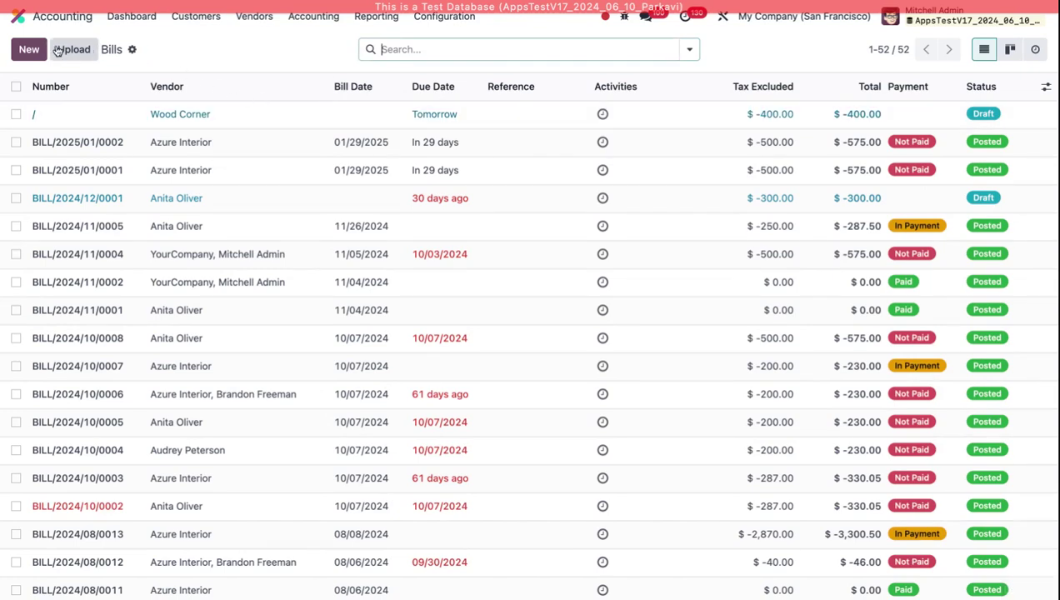
click(26, 50)
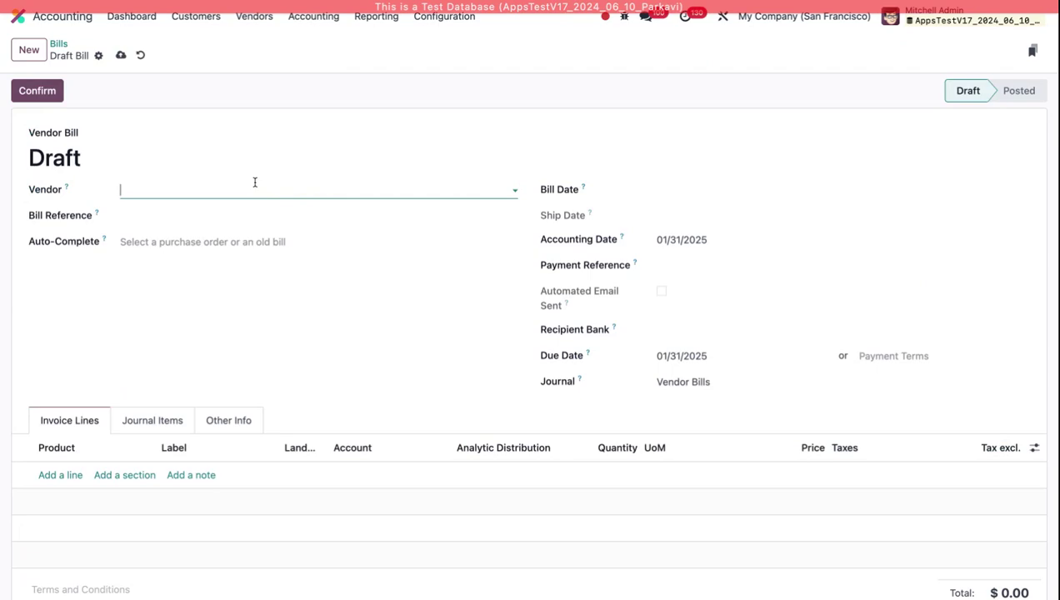
text(Wood )
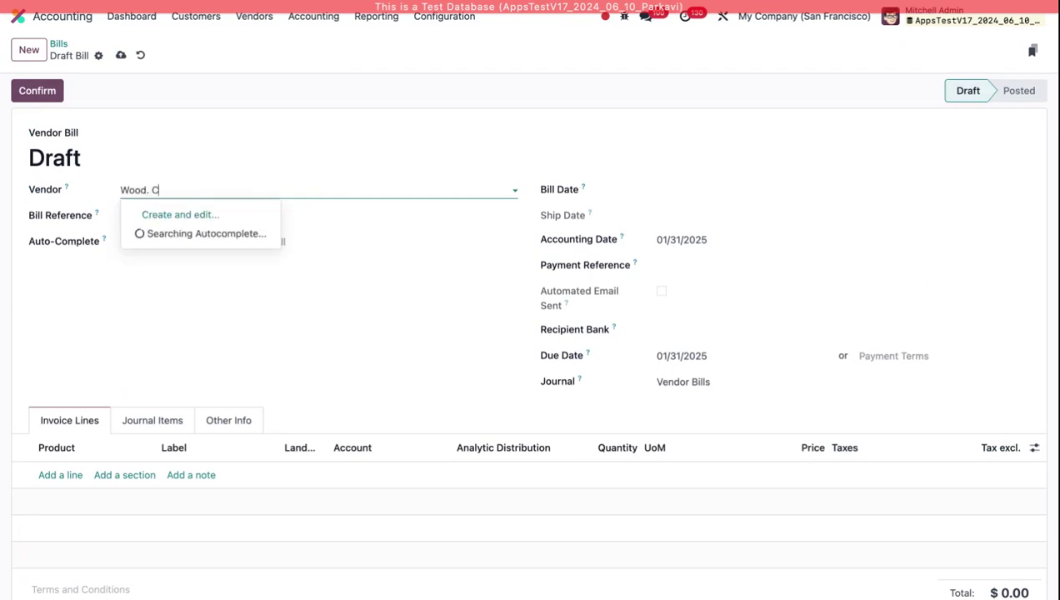
text(Co)
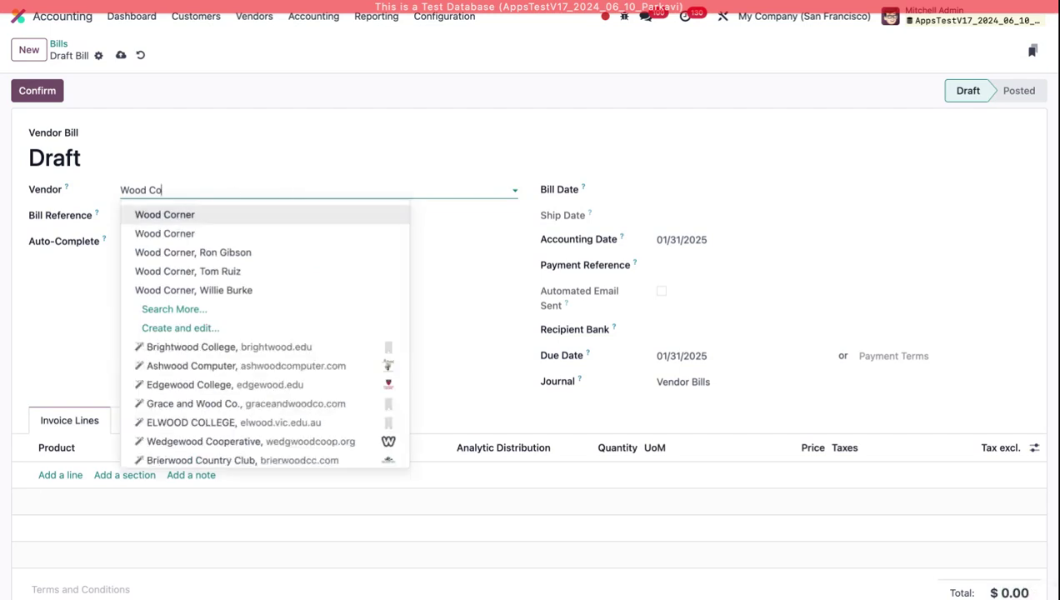
click(205, 217)
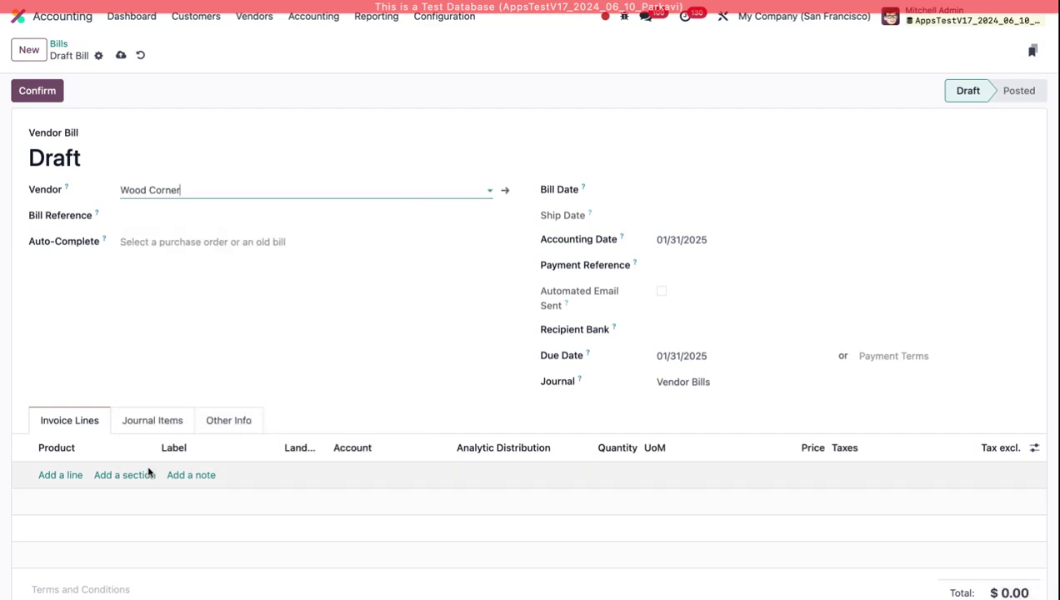
click(658, 194)
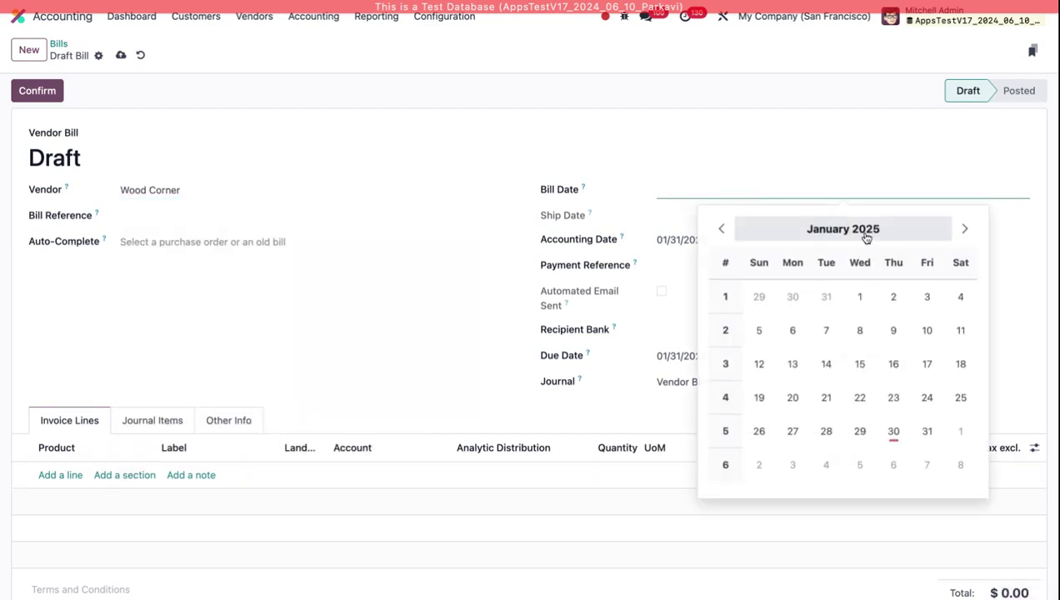
click(925, 430)
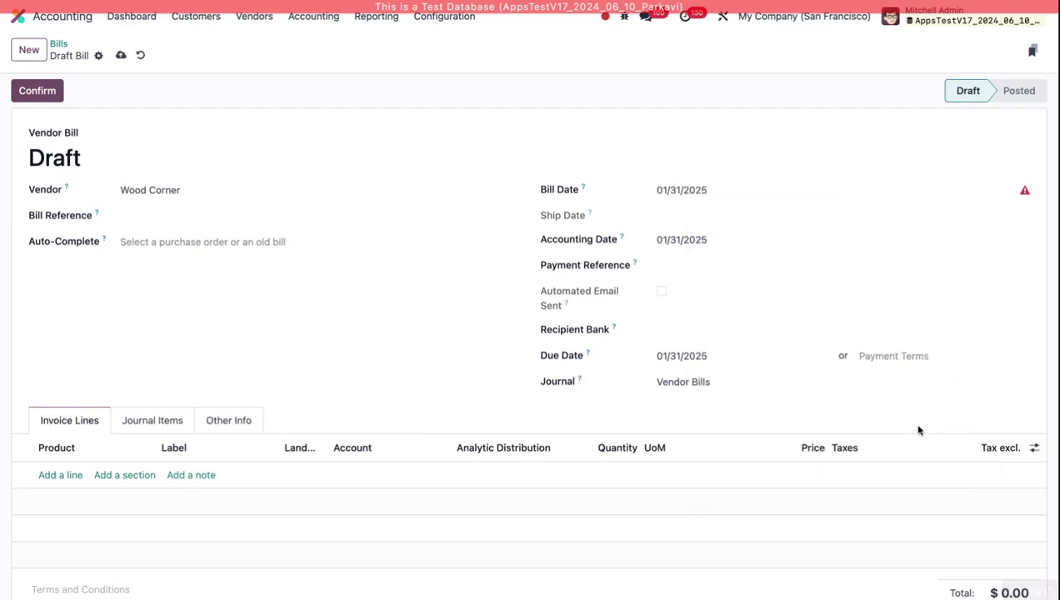
- Add an invoice line labelled Merchandise with a price of 400 to the draft bill
click(58, 481)
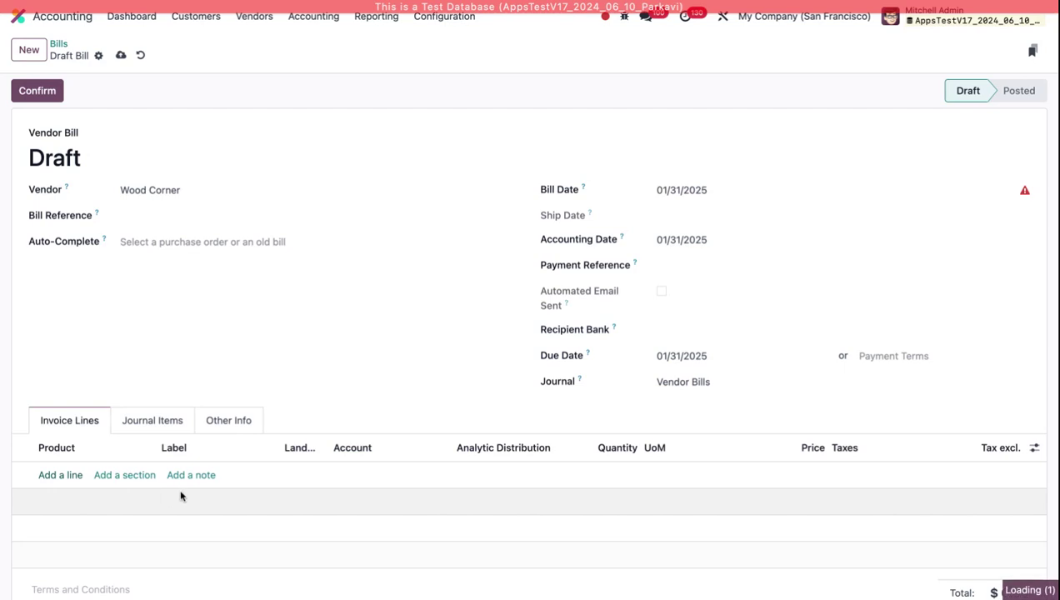
click(233, 479)
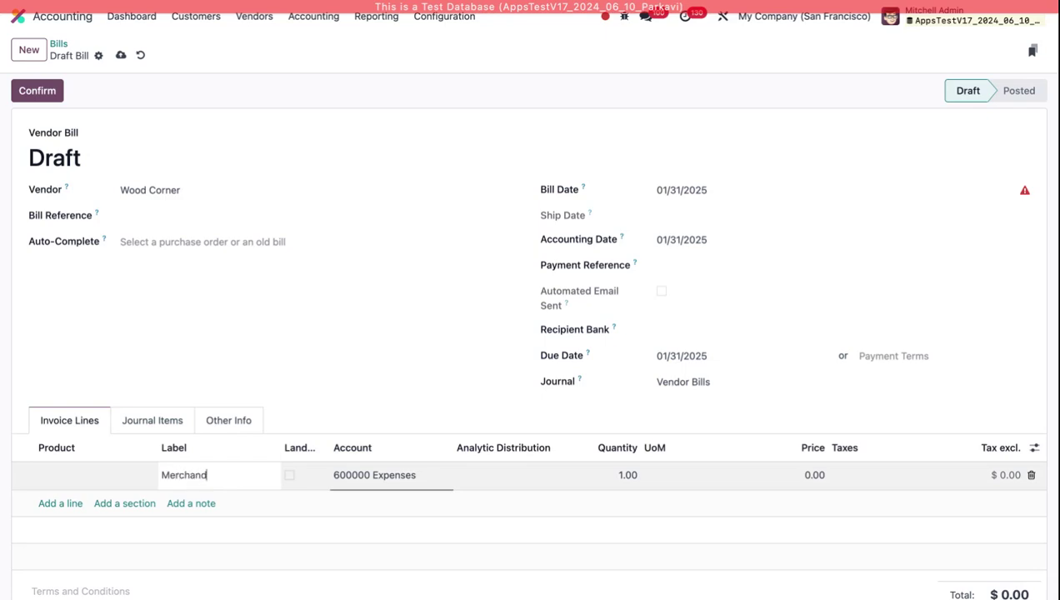
click(796, 475)
text(400)
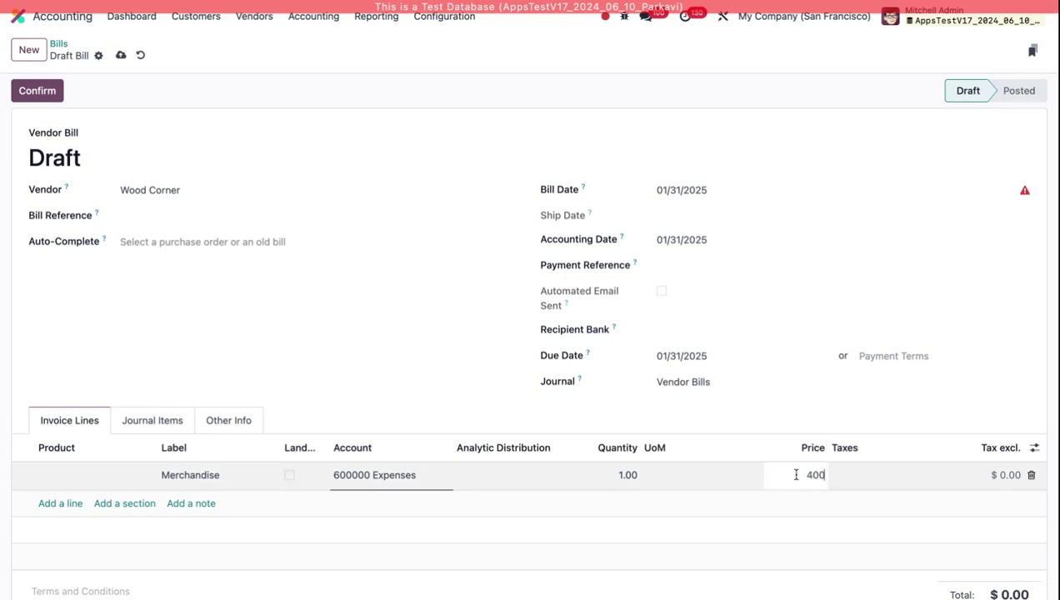
click(750, 366)
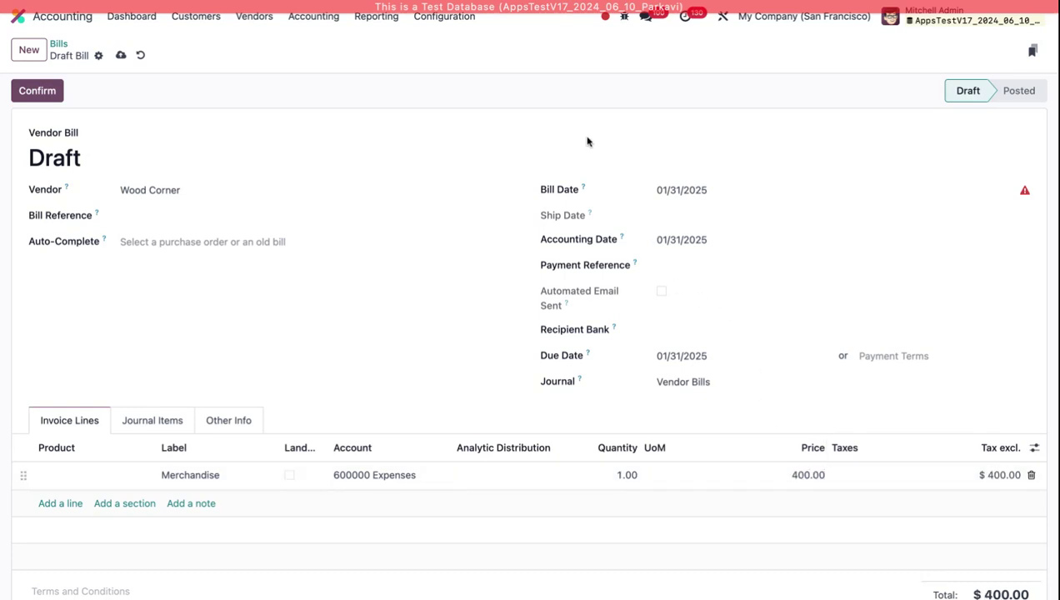
- Confirm the Wood Corner bill and request approval for its payment
click(34, 98)
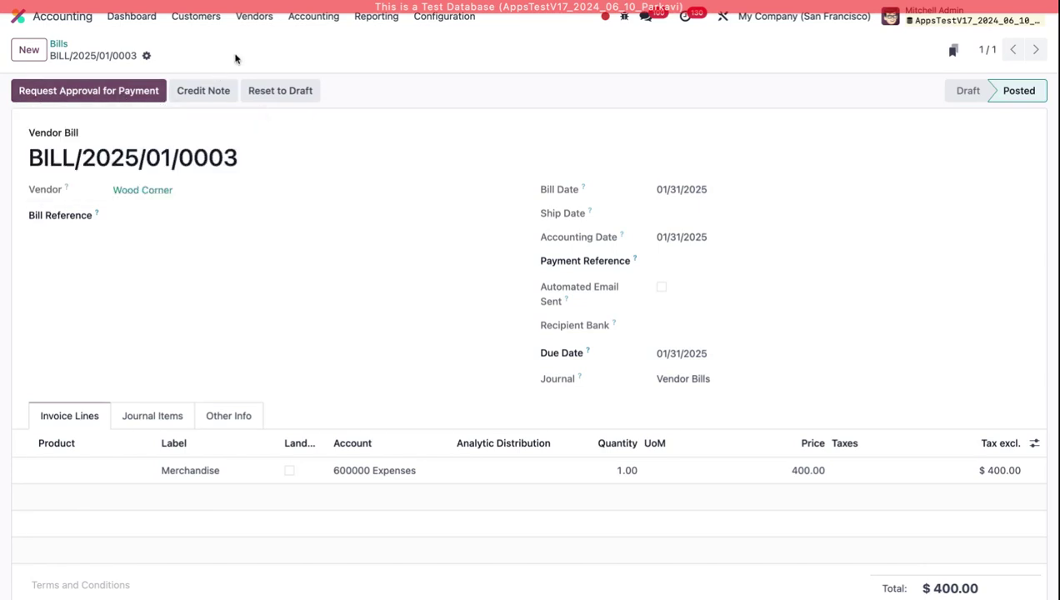
click(131, 98)
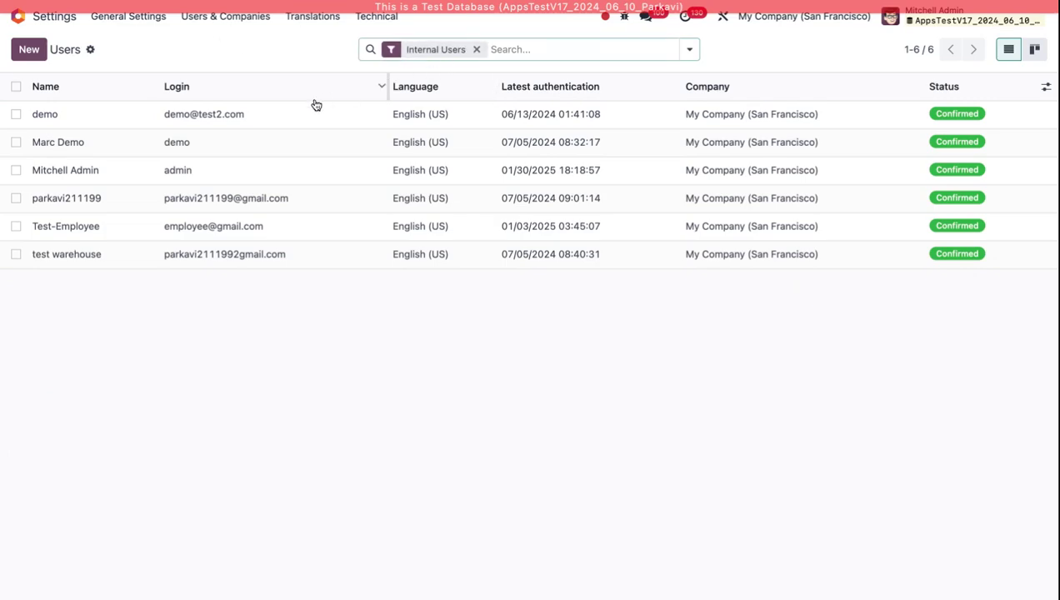
- Grant the Payment Manager right to the administrator's user record and save it
click(272, 180)
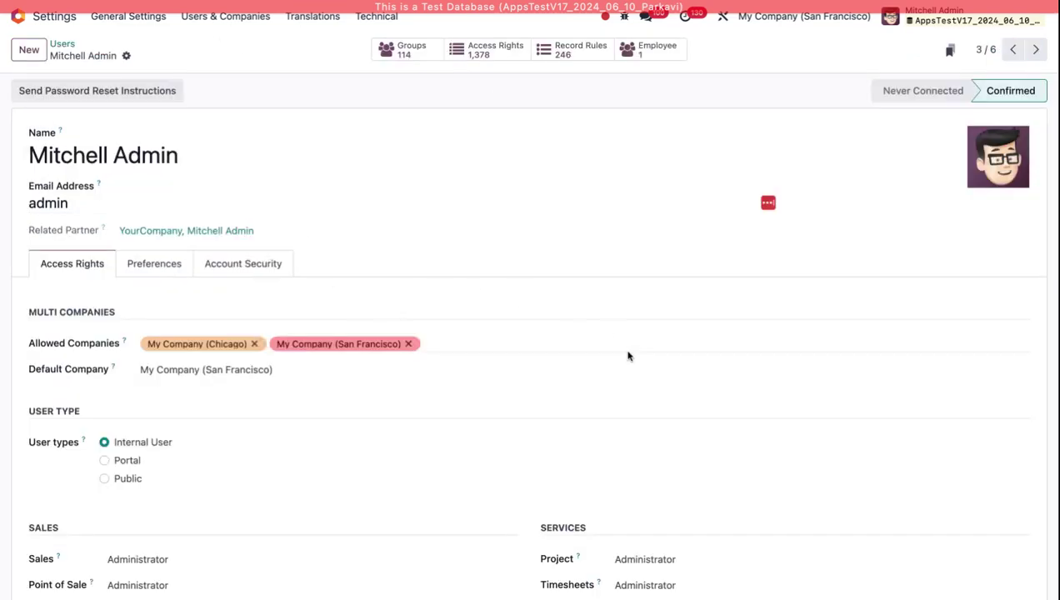
scroll(634, 360, down, 15)
scroll(638, 392, down, 10)
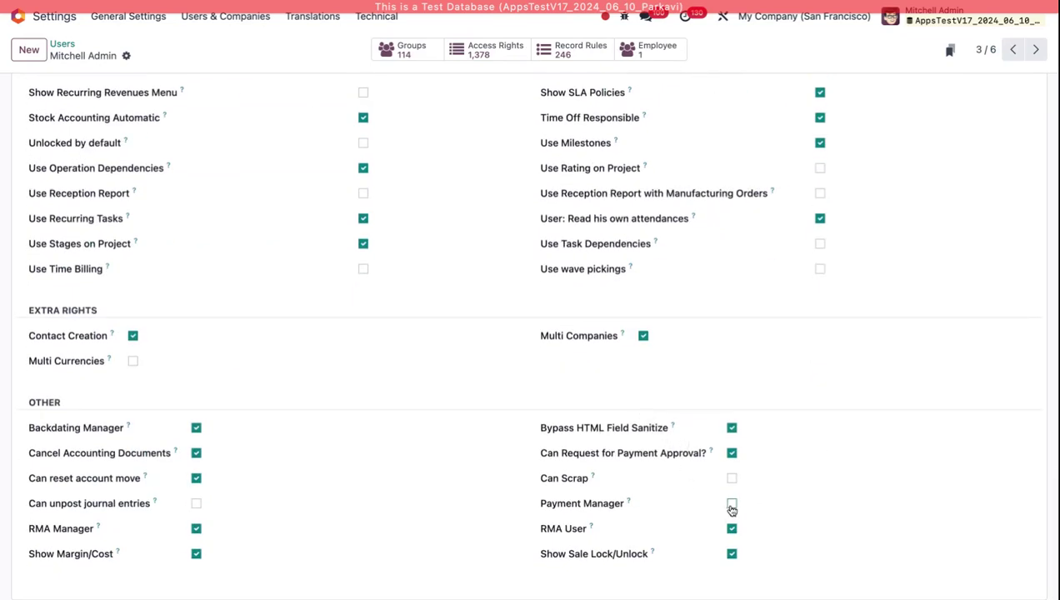
click(731, 503)
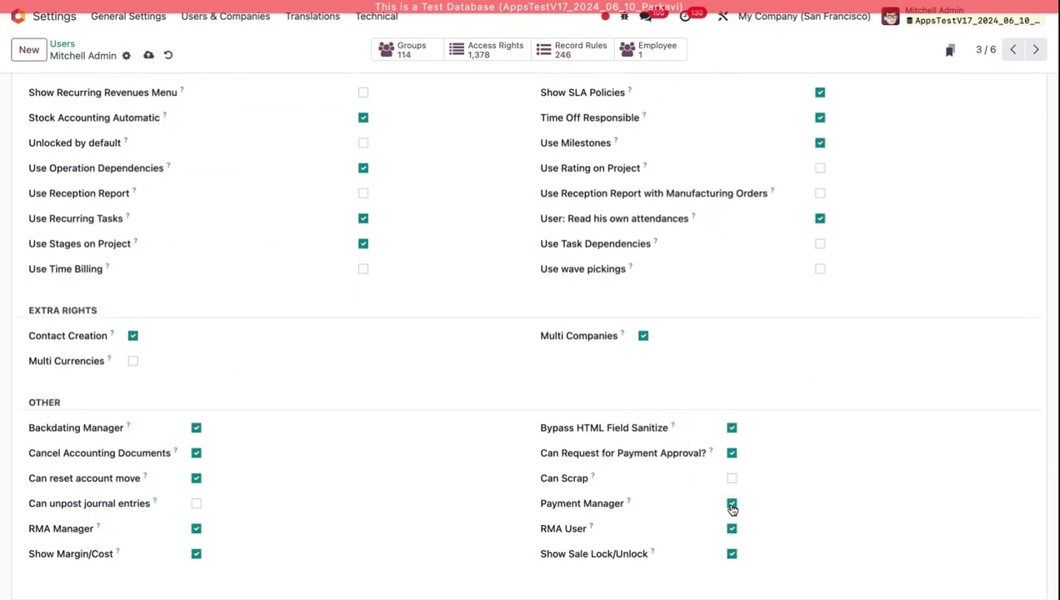
click(148, 55)
- Open the posted Wood Corner bill dated 01/31/2025 from the vendor bills in Accounting and reload it
click(17, 20)
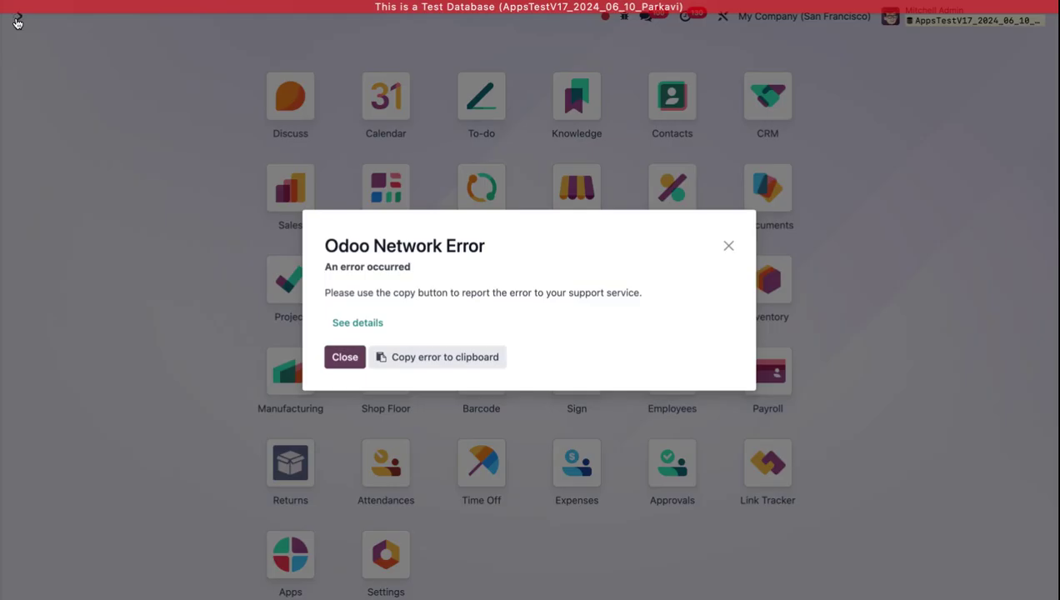
click(342, 362)
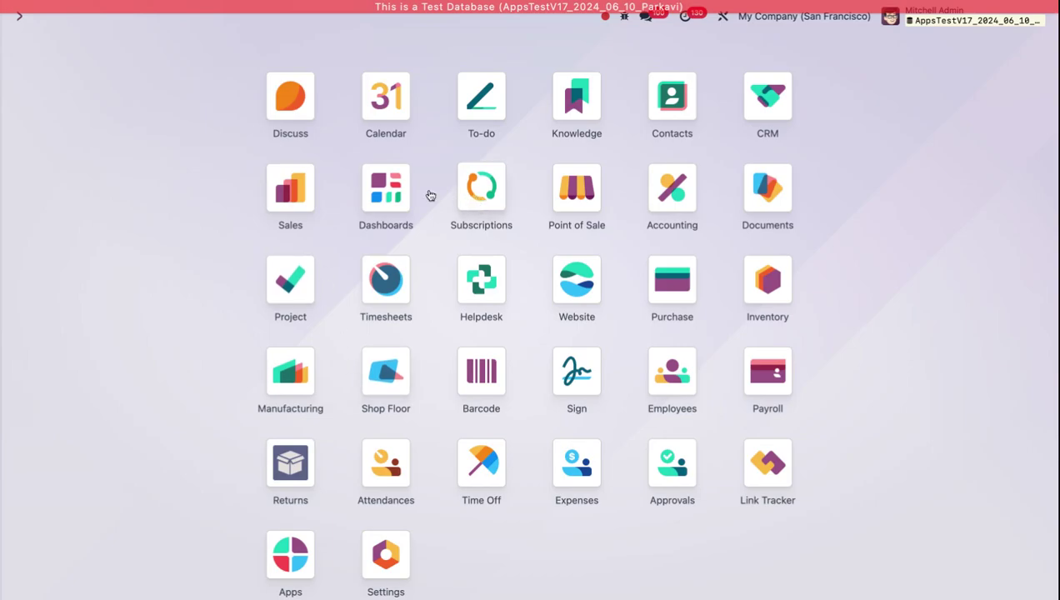
click(665, 204)
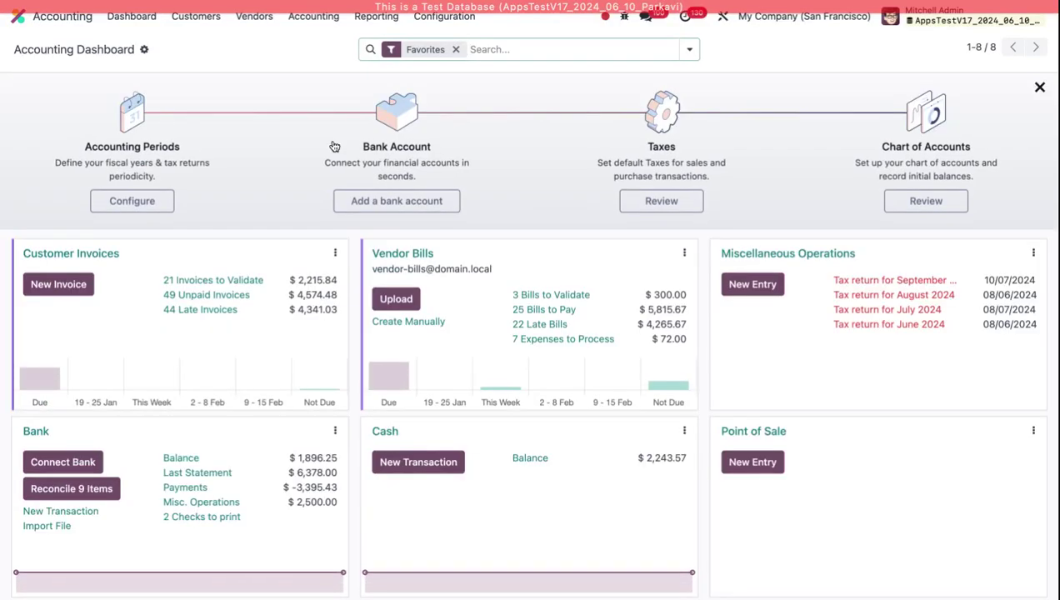
click(254, 16)
click(255, 47)
click(237, 118)
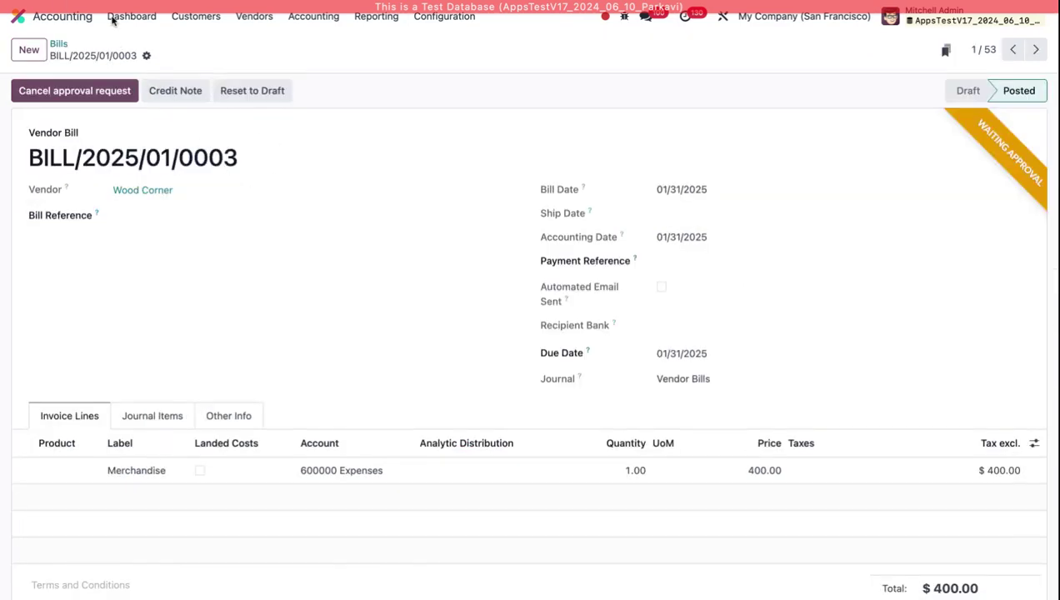
key(F5)
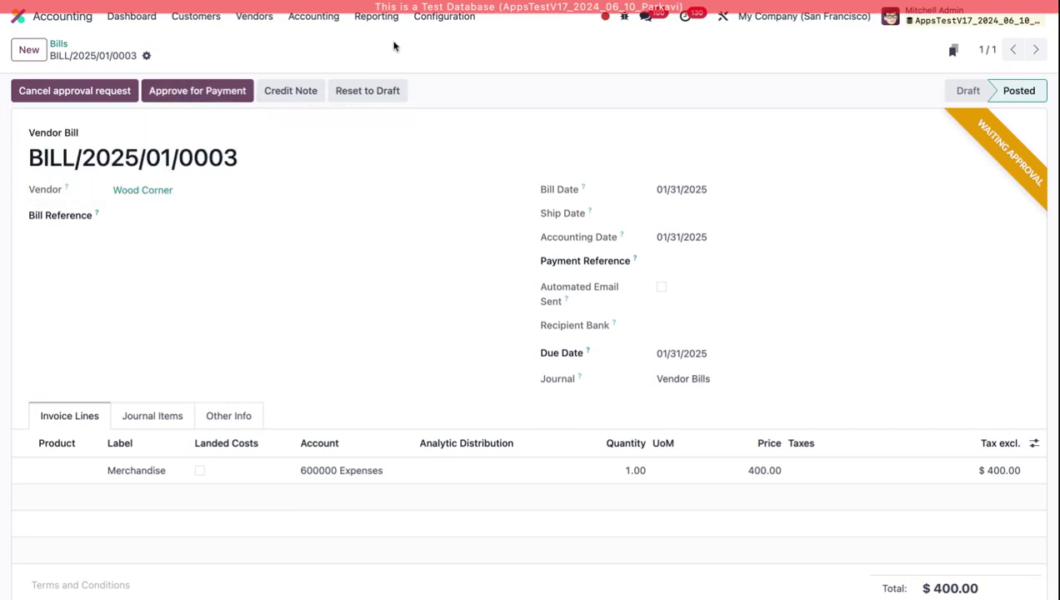
- Open Settings and search for "vendor bill" to find the vendor bill options
click(18, 18)
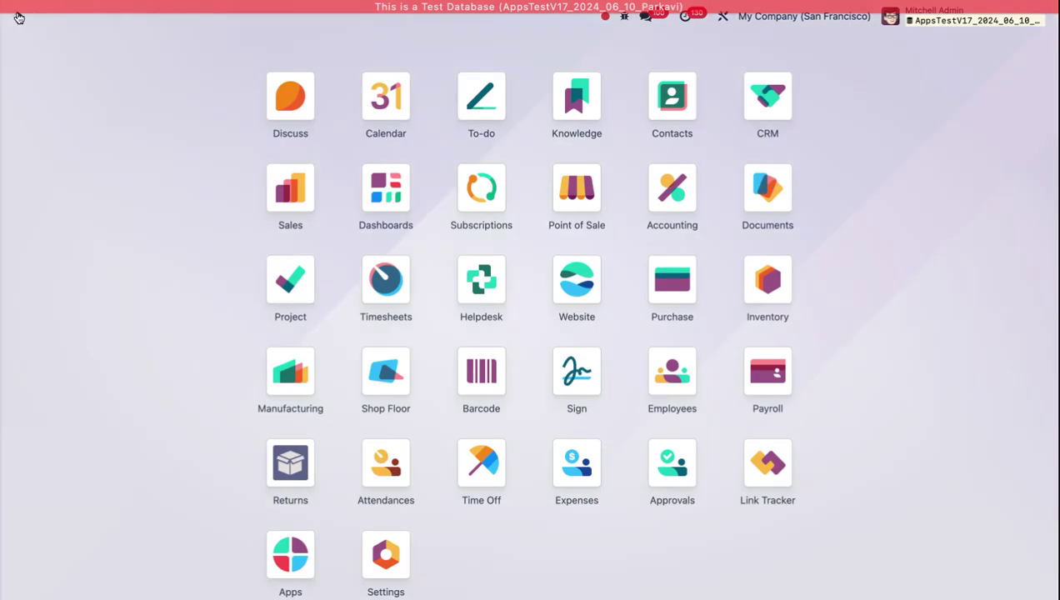
click(386, 555)
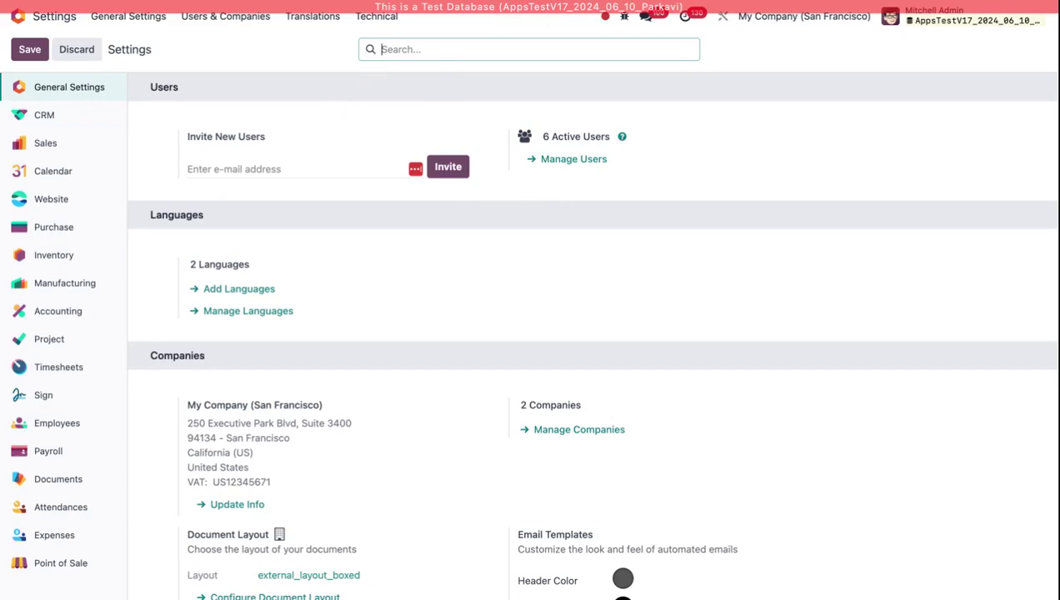
text(vendor bill)
- Find the menus matching "bills" with the command search and open the Accounting vendor bills list
key(ctrl+k)
text(/ bills)
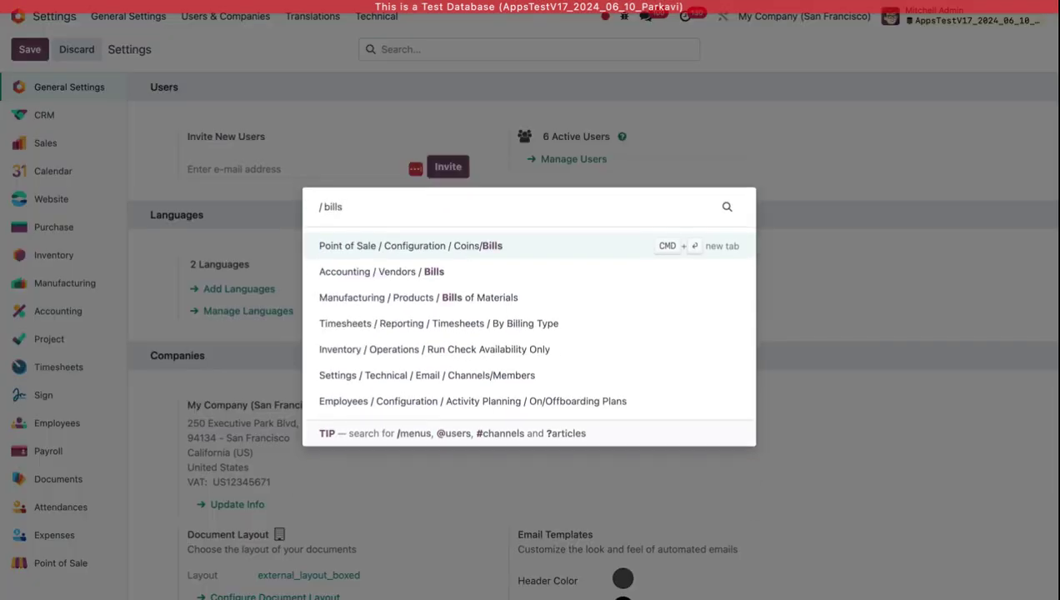
key(Up)
key(Up)
key(Up)
key(Up)
key(Up)
key(Up)
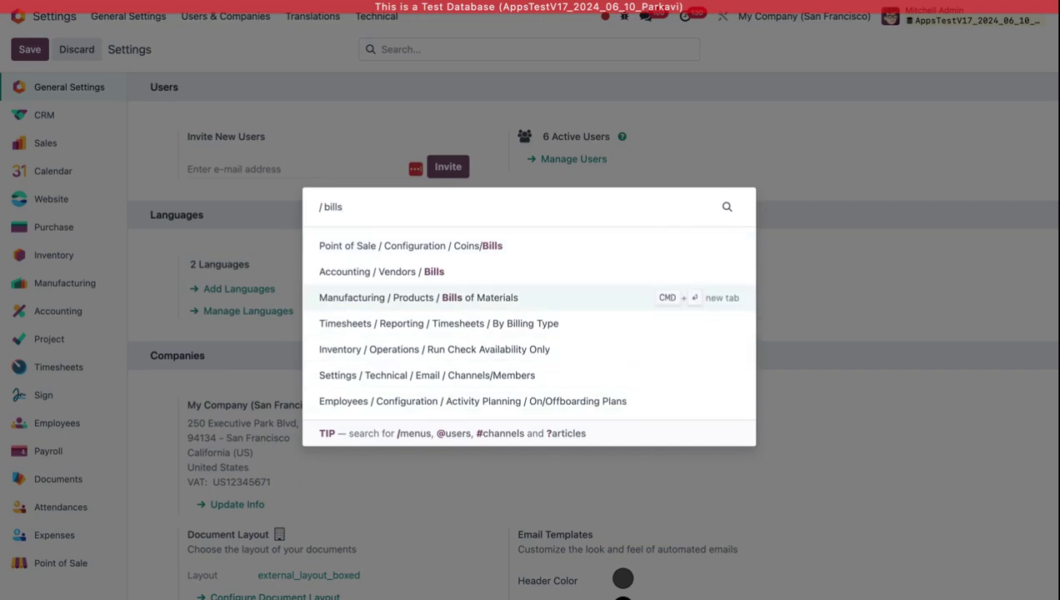
key(Return)
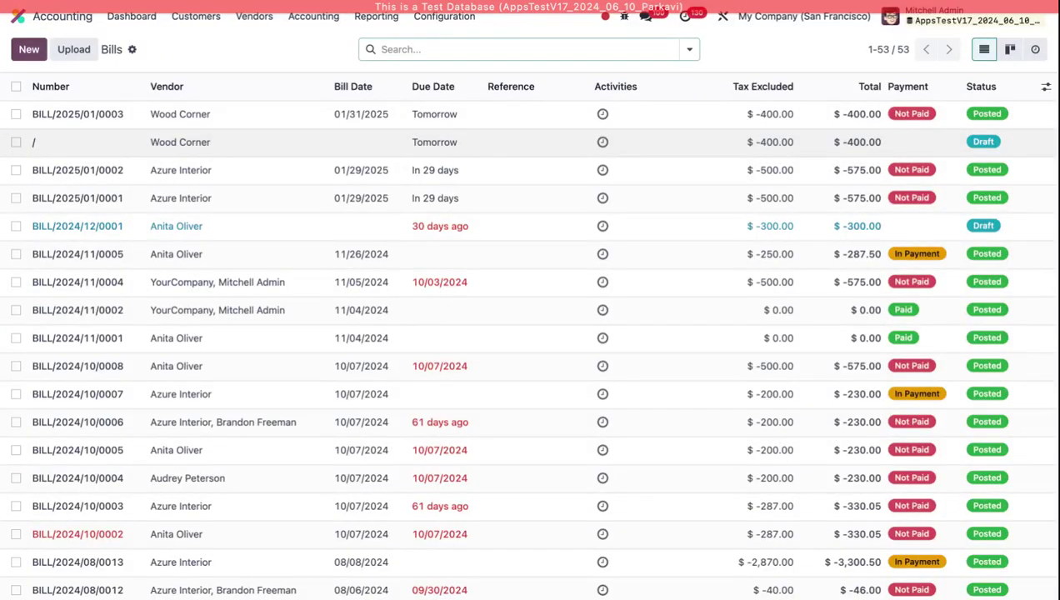
- Create a new vendor bill for Azure Interior with one invoice line labelled Merchandise at a price of 400
click(28, 51)
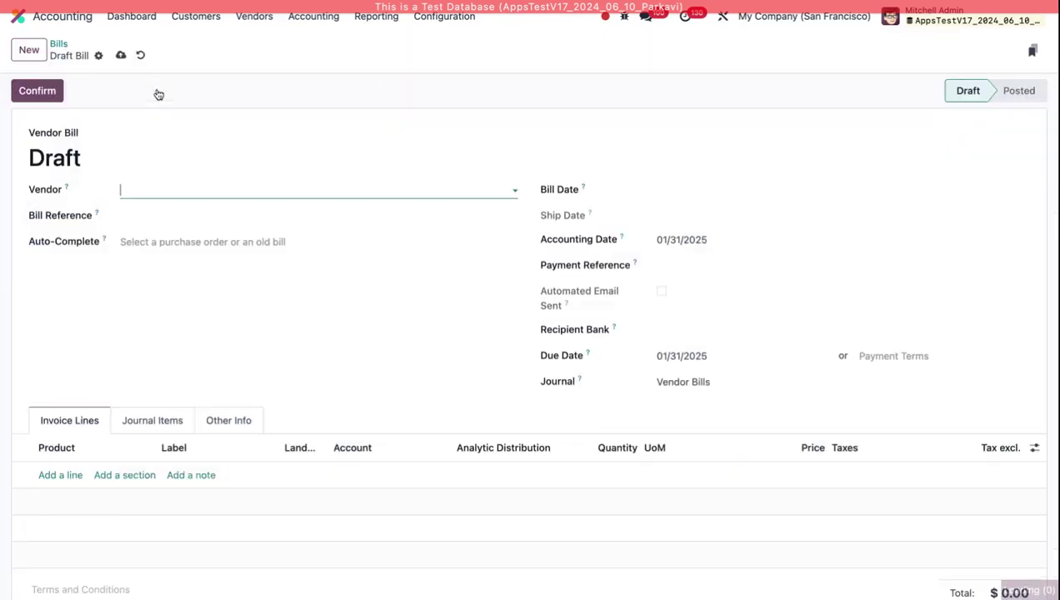
text(azure)
click(179, 215)
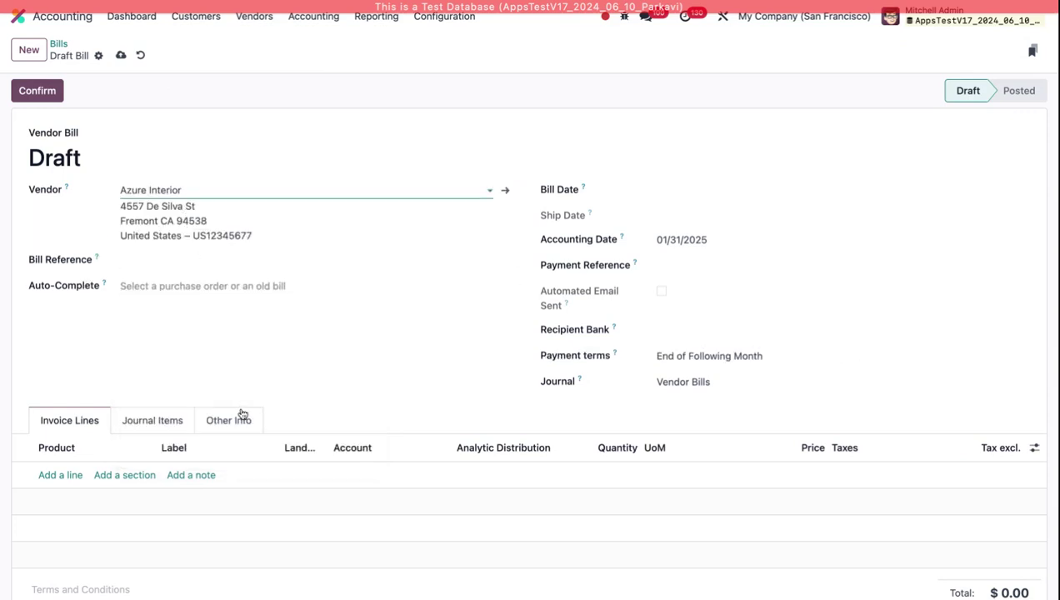
click(66, 480)
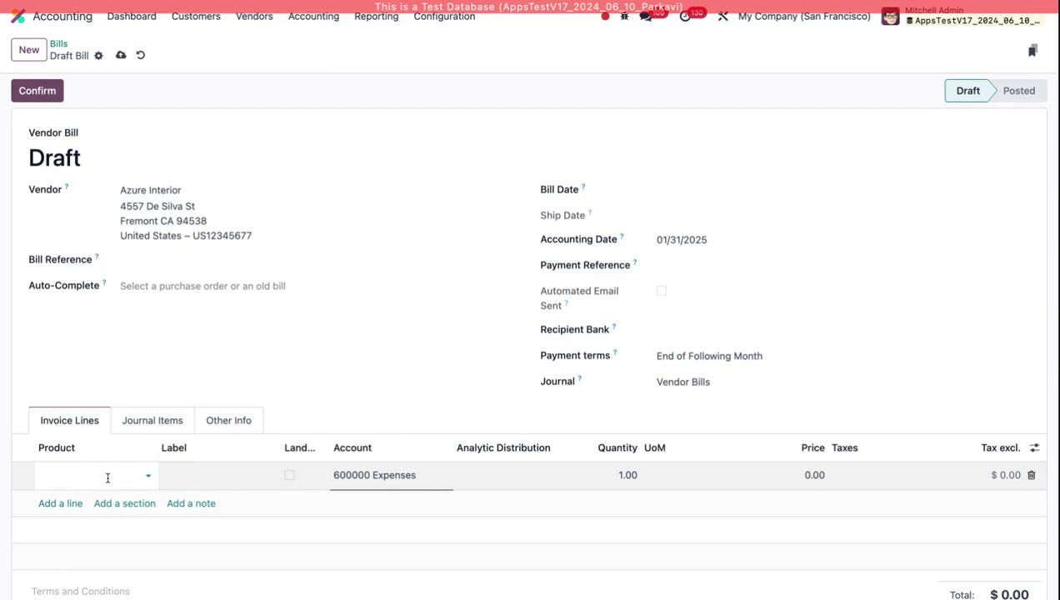
click(215, 475)
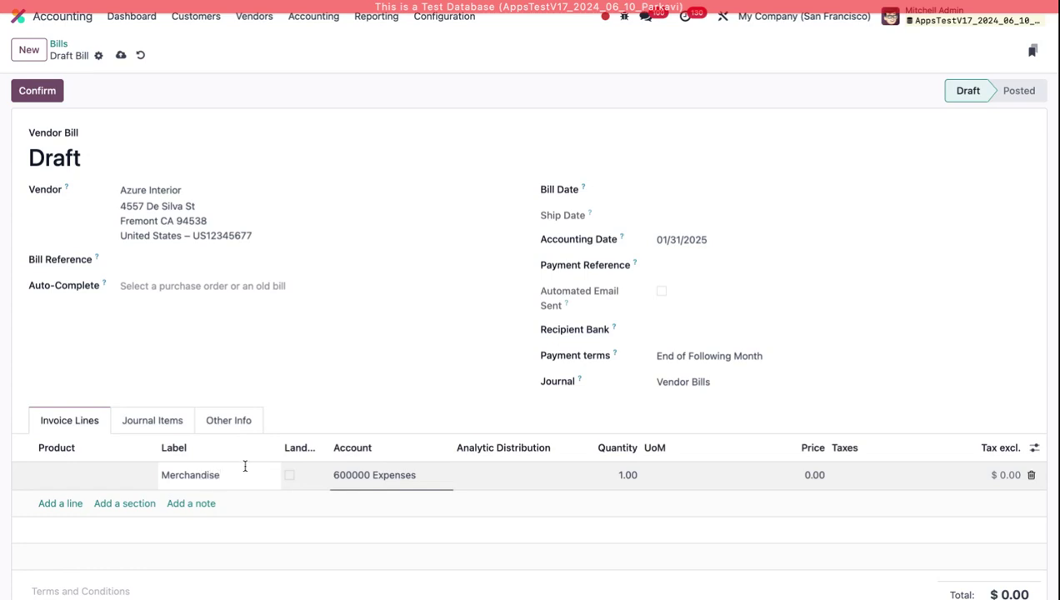
click(794, 474)
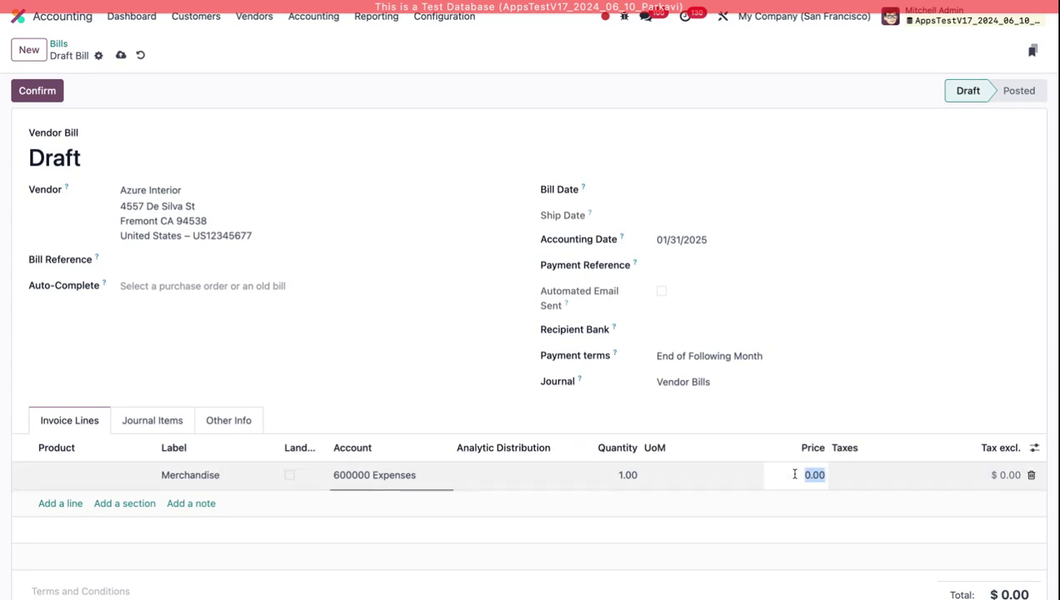
text(400)
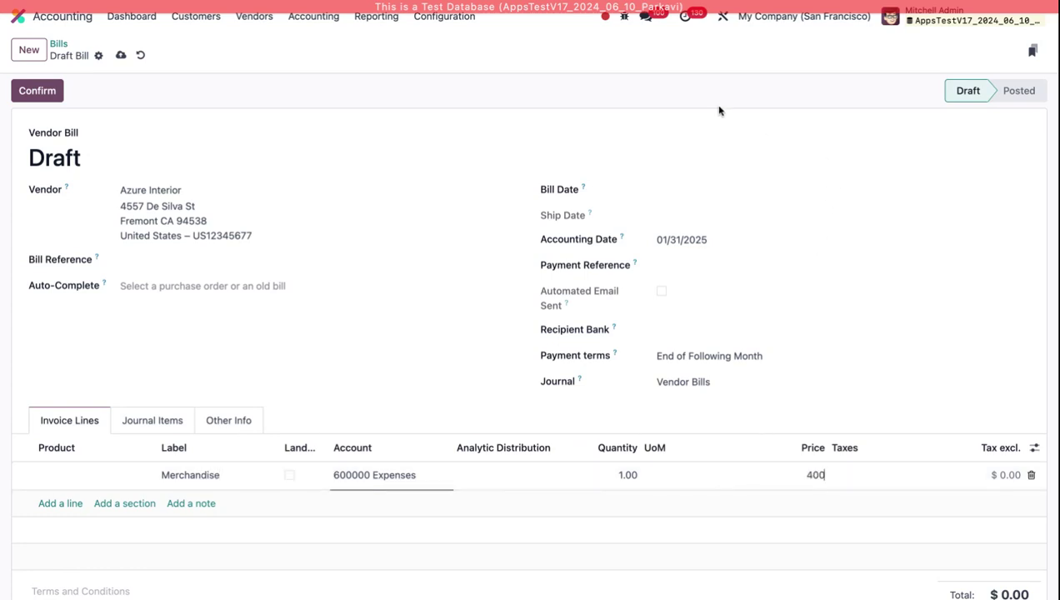
- Set the bill date to 01/31/2025 and confirm the Azure Interior bill
click(717, 193)
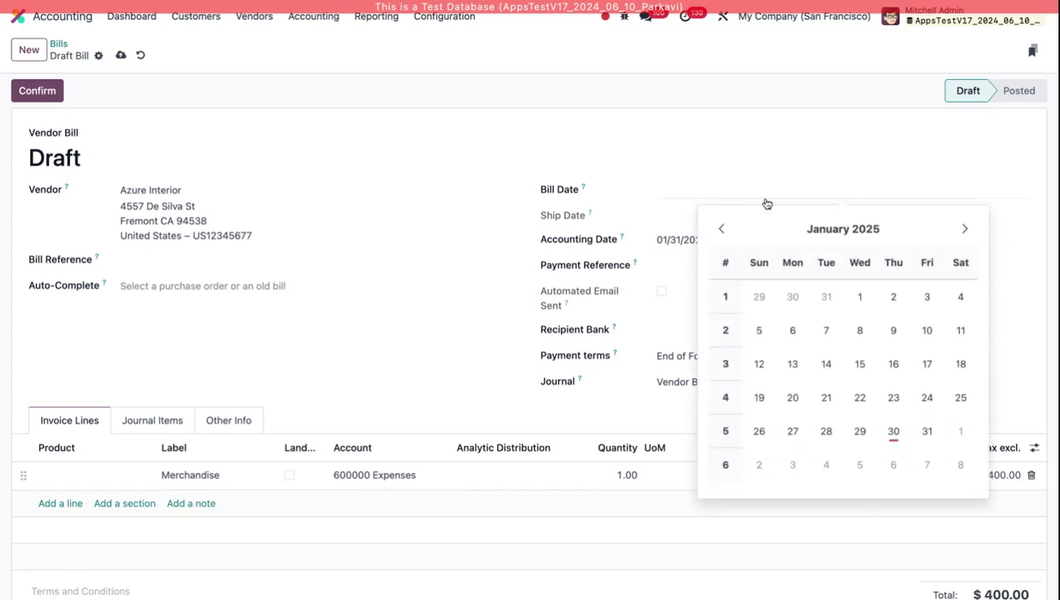
click(925, 431)
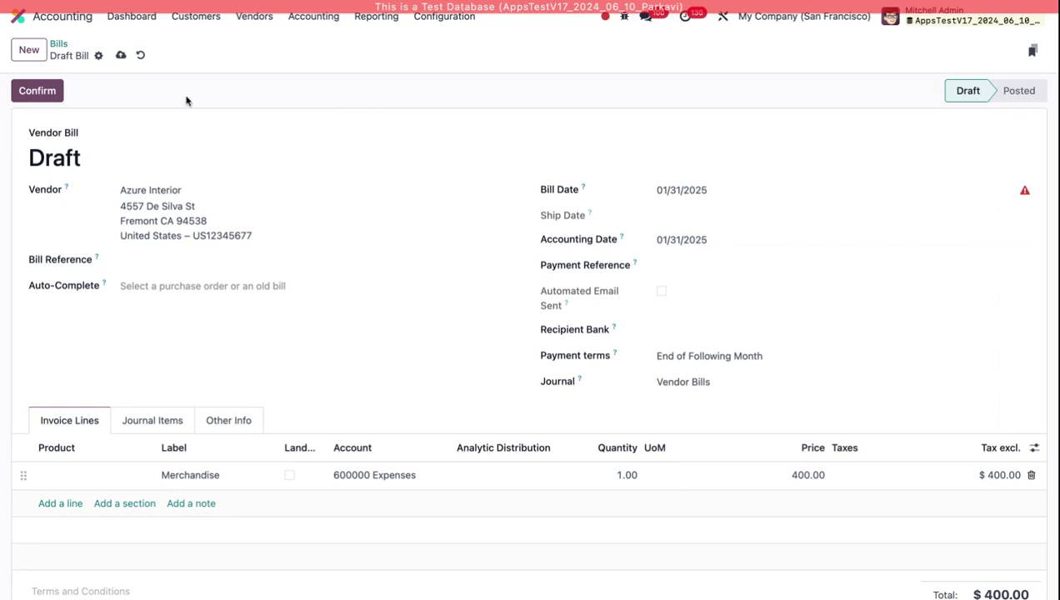
click(52, 95)
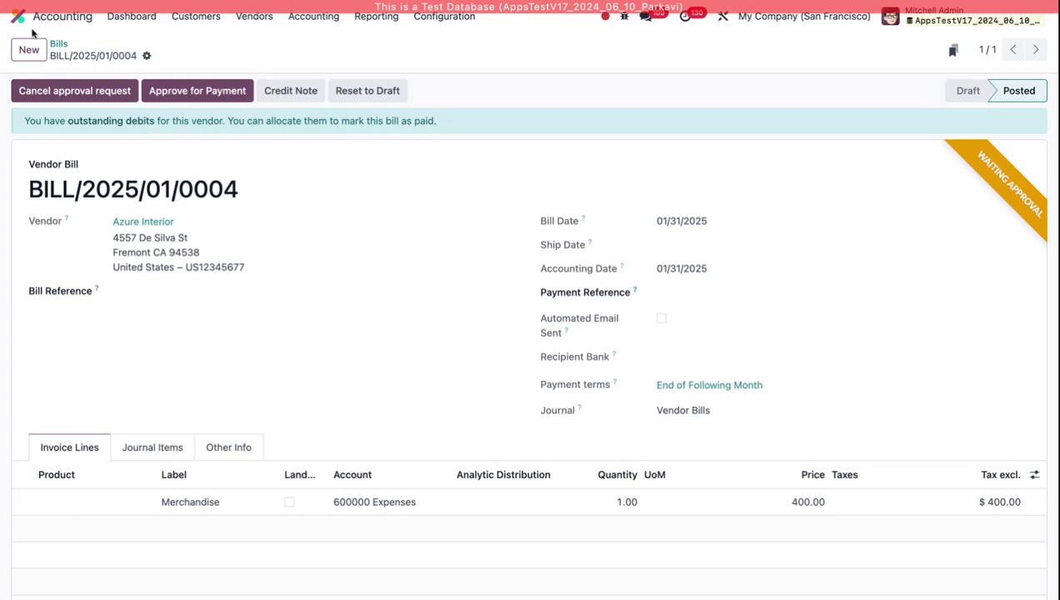
- Switch to Discuss and check the Vendor Bill Approvals channel for messages
click(17, 16)
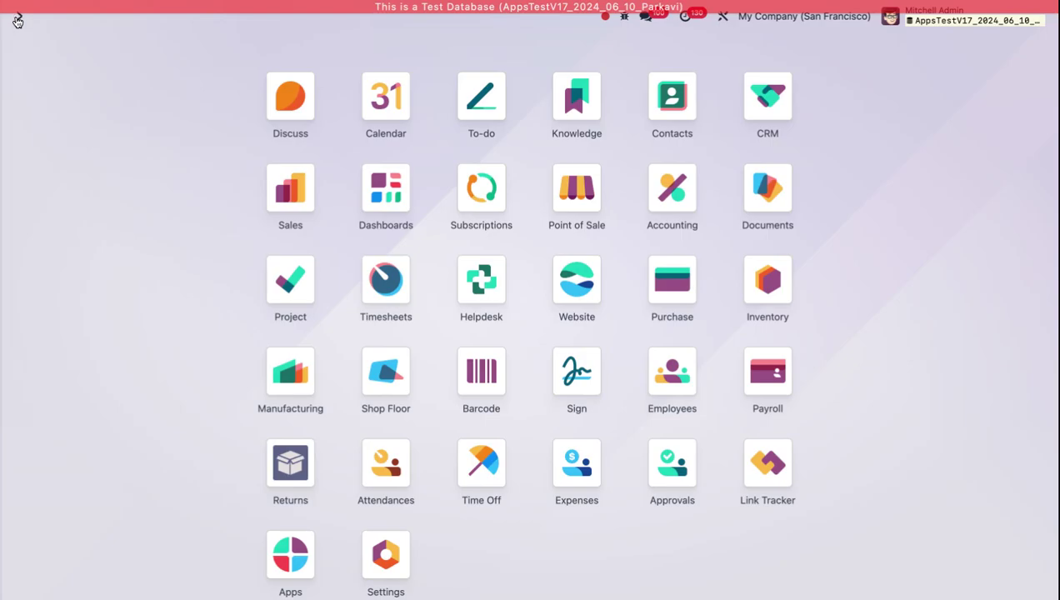
click(290, 95)
click(107, 276)
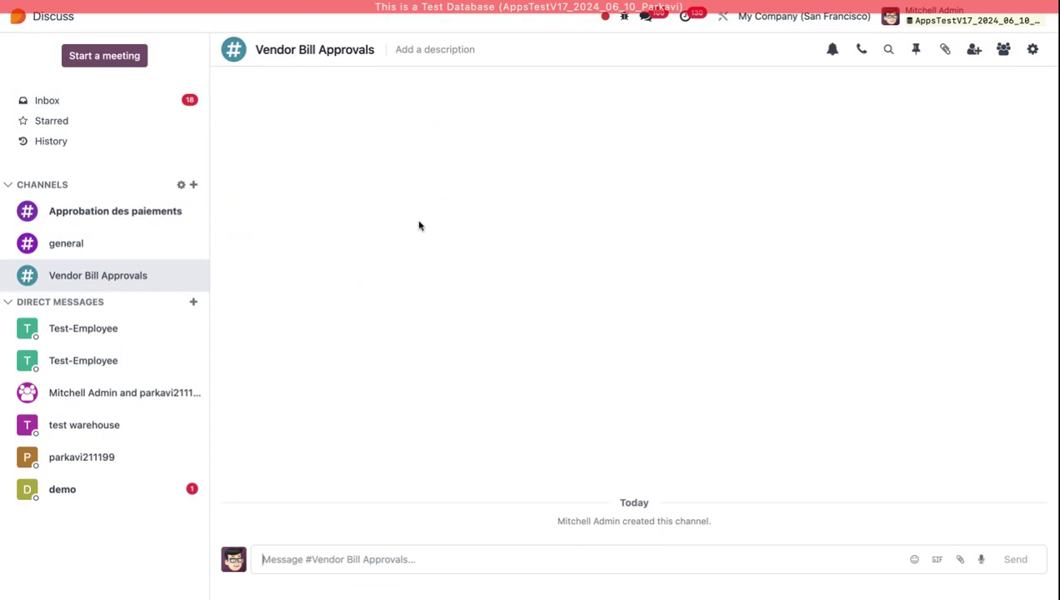
- Search the scheduled actions for "approval" and manually run the Discuss Message for vendor bill approval request action
click(17, 18)
text(scheduld)
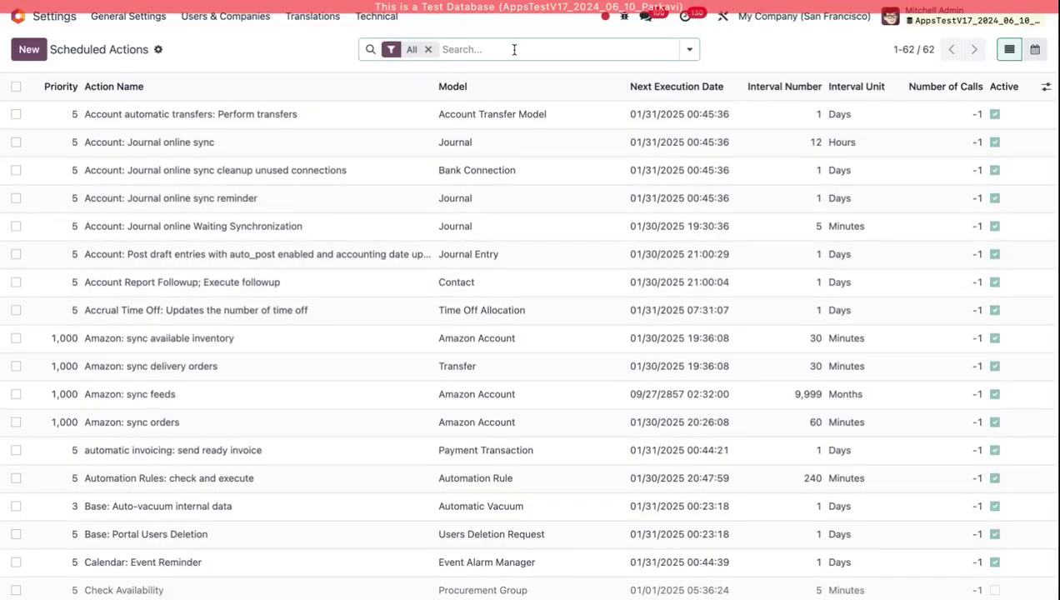
text(approval)
key(Return)
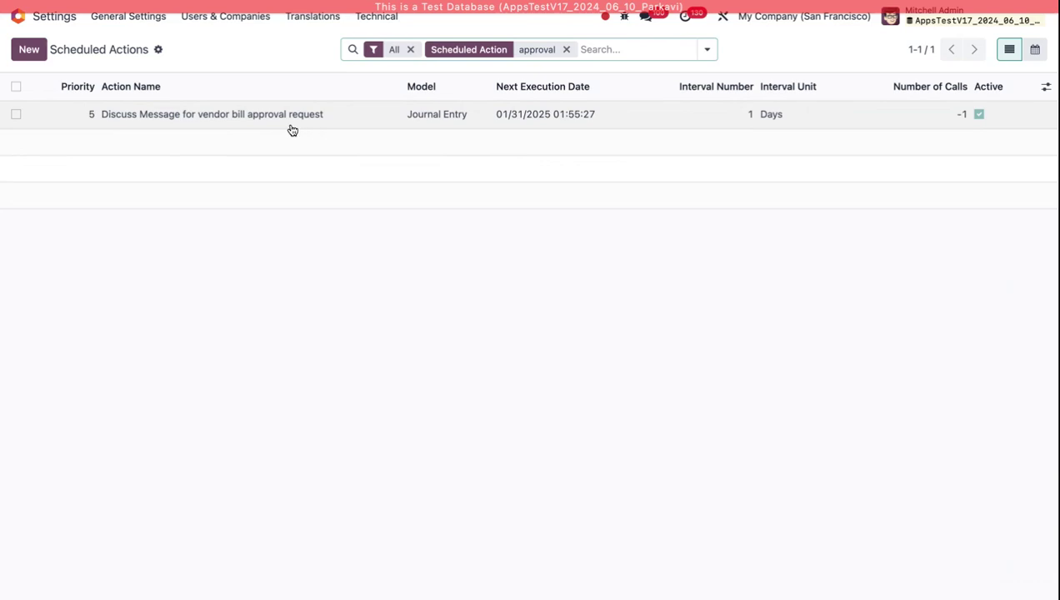
click(358, 116)
click(60, 93)
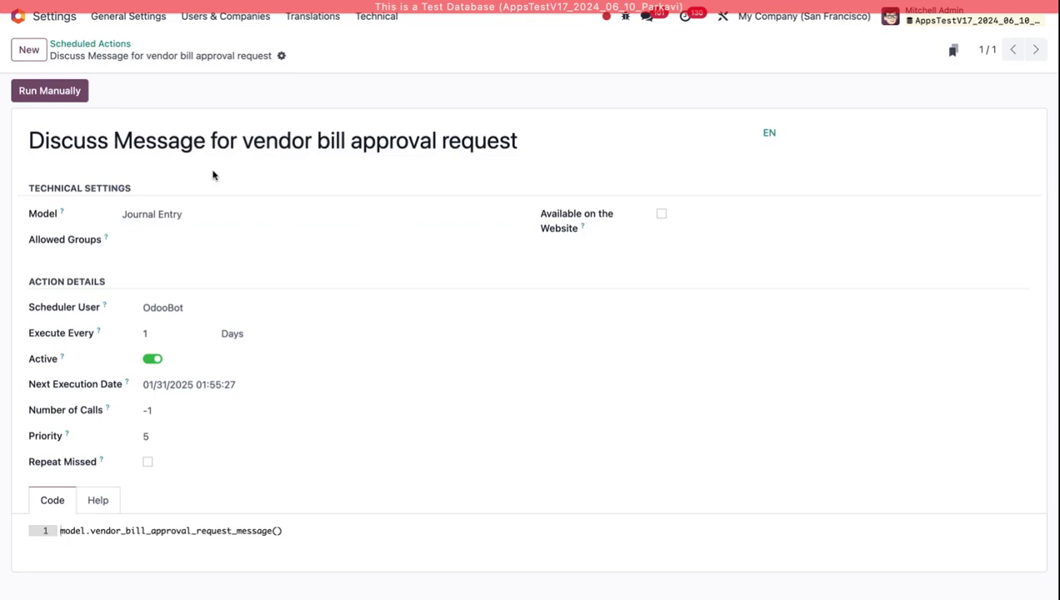
- Return to Discuss and examine the approval request message in the Vendor Bill Approvals channel
click(18, 20)
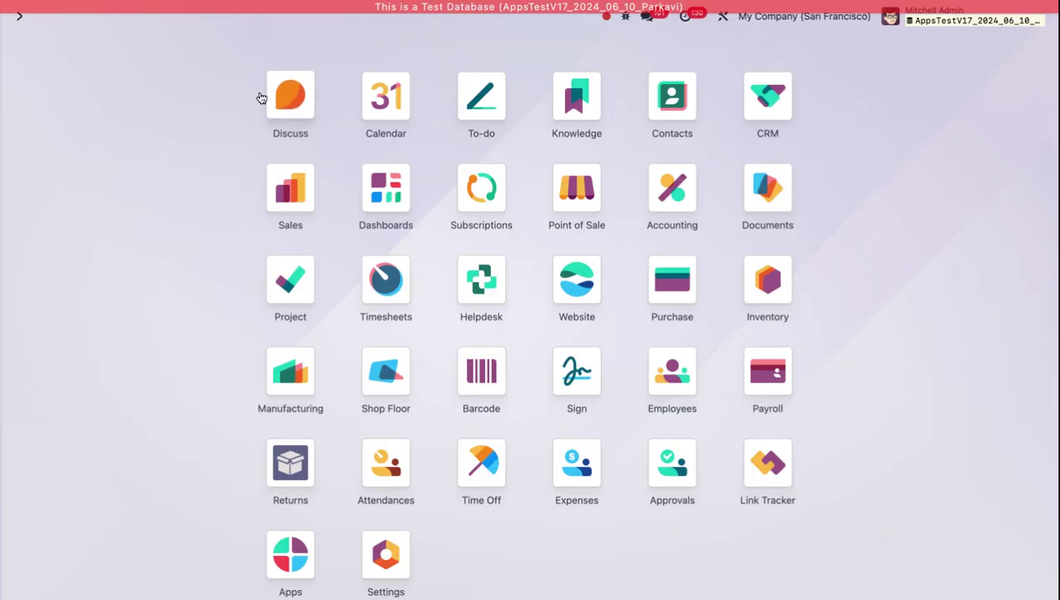
click(290, 105)
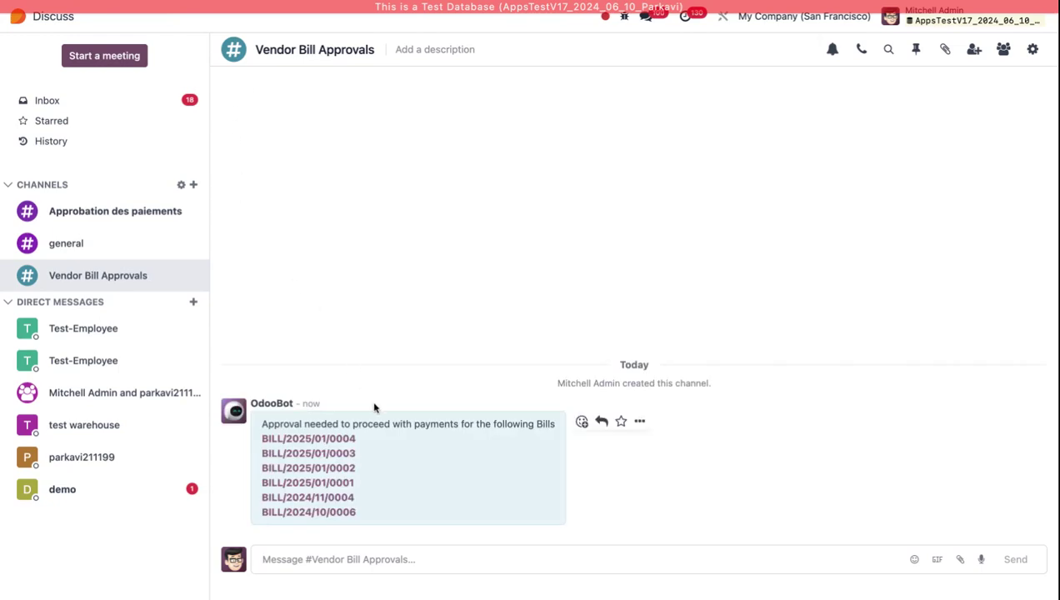